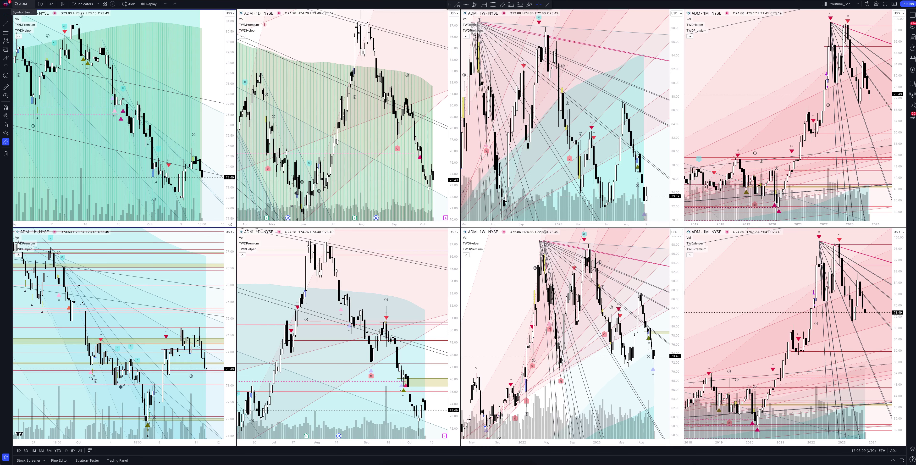
Step: Make the monthly (1M) ADM chart active and maximize it to fill the layout
{"action": "left_click", "coordinate": [795, 118]}
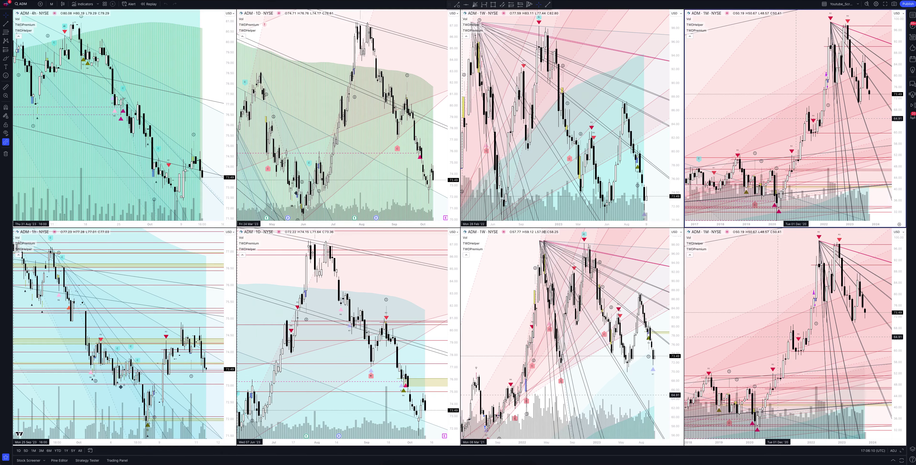
{"action": "left_click", "coordinate": [901, 450]}
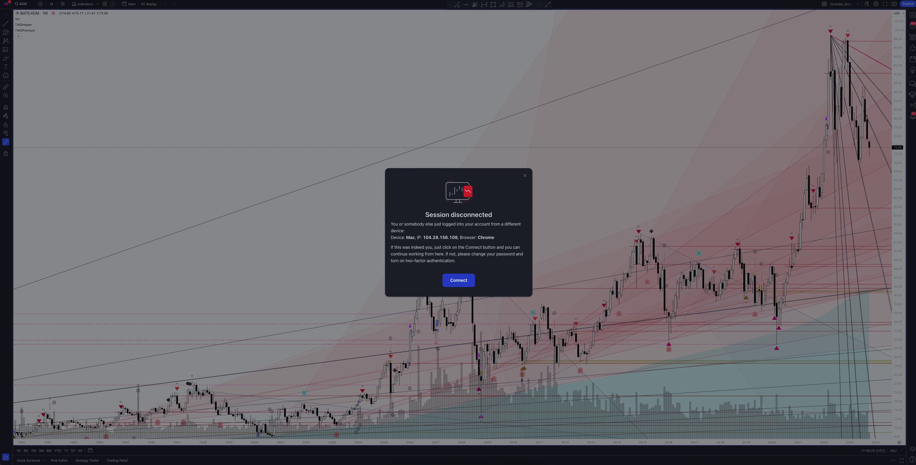
Step: Reconnect the dropped session from the Session disconnected dialog
{"action": "left_click", "coordinate": [456, 281]}
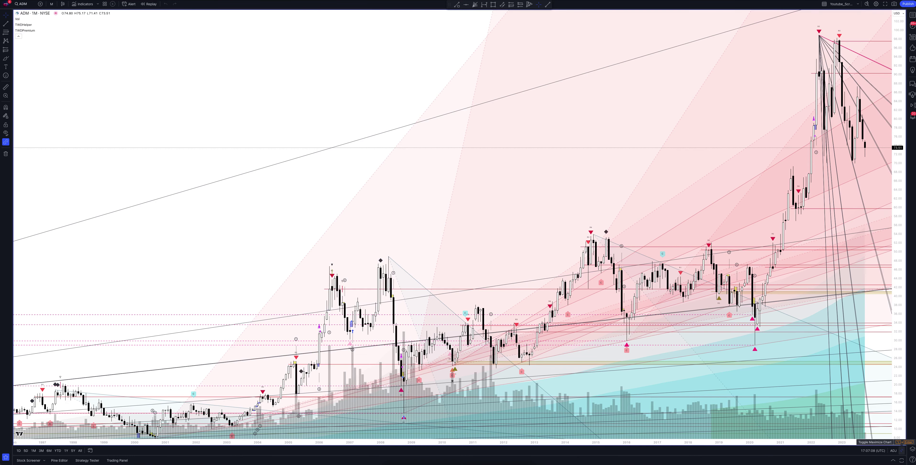
Step: View the weekly (1W) ADM chart maximized, then restore the eight-chart grid
{"action": "left_click", "coordinate": [901, 442]}
{"action": "left_click", "coordinate": [901, 442]}
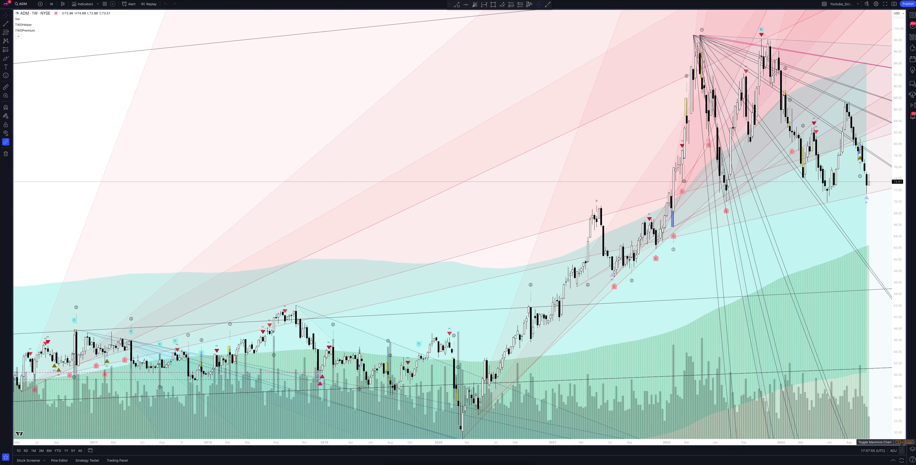
{"action": "left_click", "coordinate": [901, 450]}
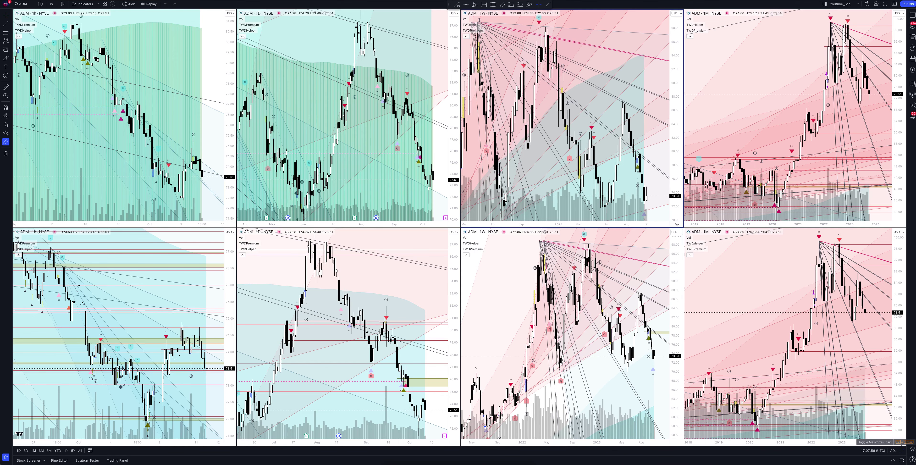
Step: Maximize the daily ADM chart to show its trendline fans and indicator overlays full-size
{"action": "left_click", "coordinate": [902, 450]}
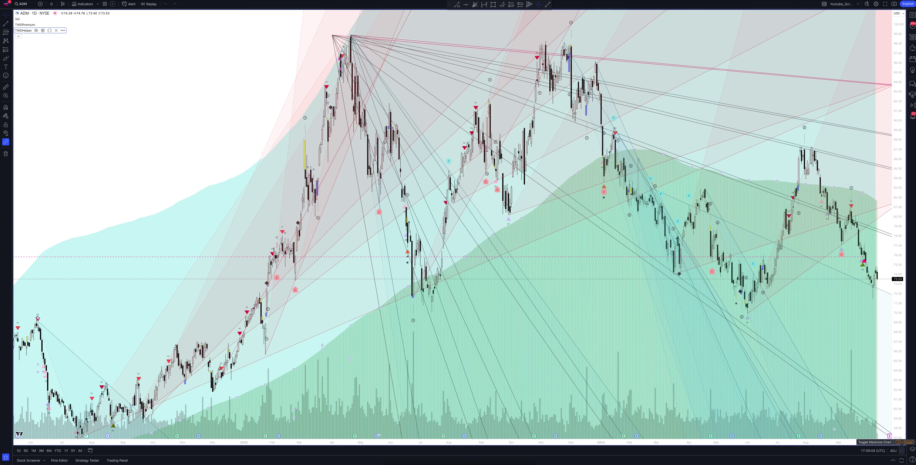
Step: Maximize the daily ADM chart with the TWOPremium backtest showing 25 closed trades below
{"action": "left_click", "coordinate": [898, 442]}
{"action": "left_click", "coordinate": [898, 441]}
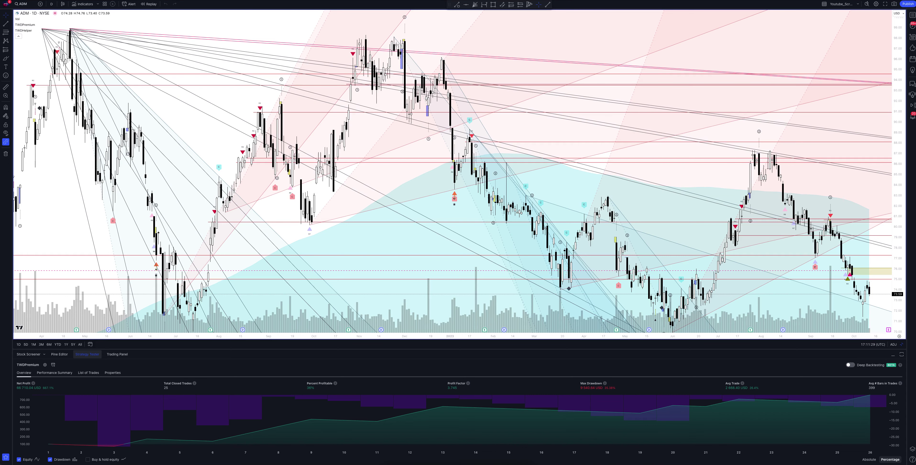
Step: Switch the ADM chart to the 4h interval, where TWOPremium generates no orders
{"action": "type", "text": "4h"}
{"action": "key", "text": "Return"}
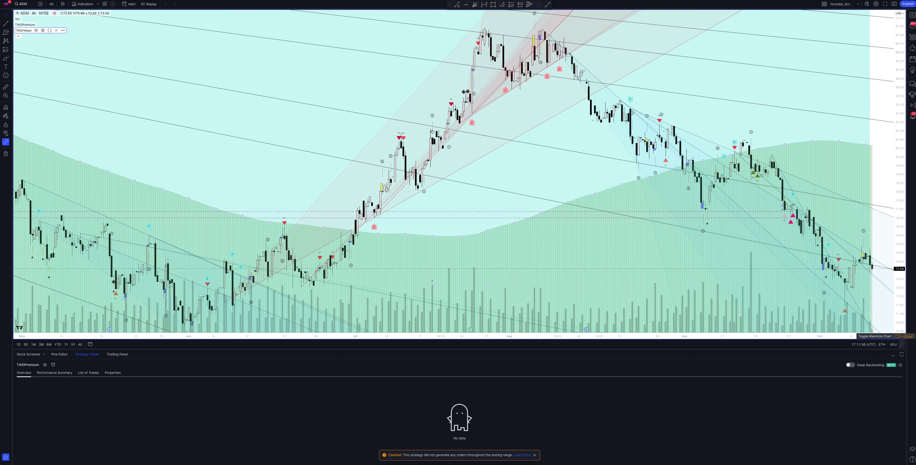
Step: Maximize the hourly ADM chart, staying on 1 hour with TWOPremium's 1 profitable trade
{"action": "left_click", "coordinate": [901, 344]}
{"action": "left_click", "coordinate": [902, 344]}
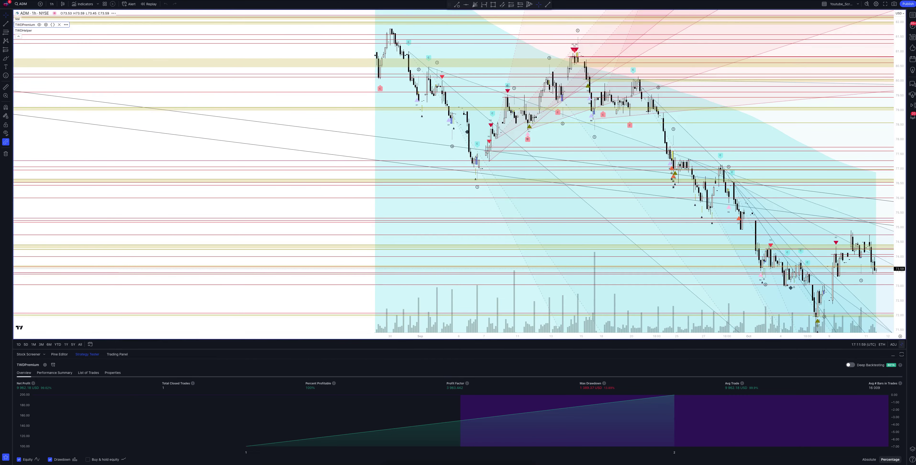
{"action": "left_click", "coordinate": [52, 4]}
{"action": "left_click", "coordinate": [55, 123]}
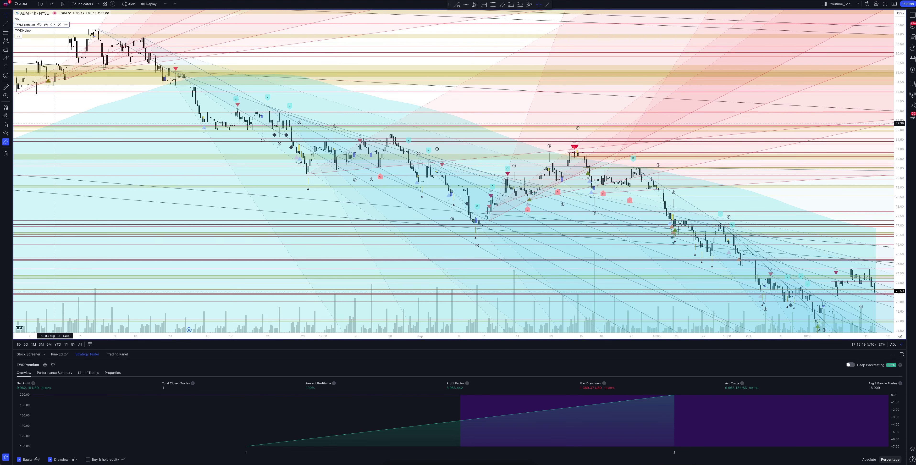
{"action": "left_click", "coordinate": [52, 4]}
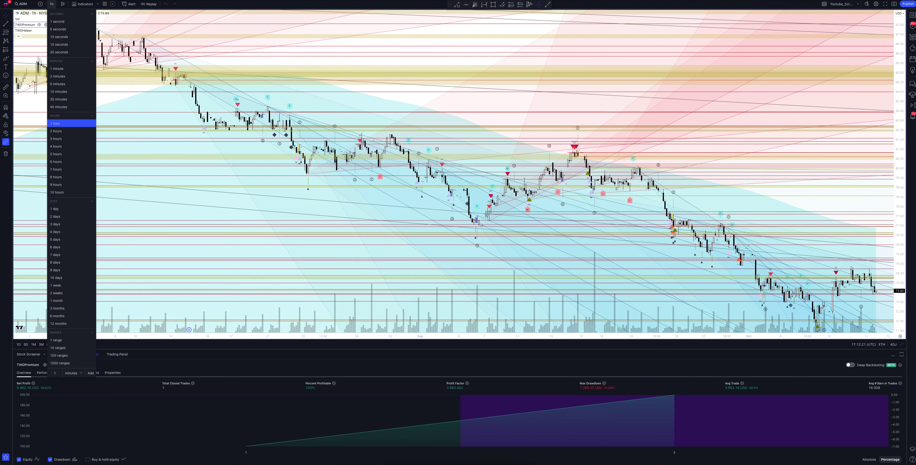
Step: Step the ADM chart interval to 2 hours, then to 3 hours
{"action": "left_click", "coordinate": [56, 131]}
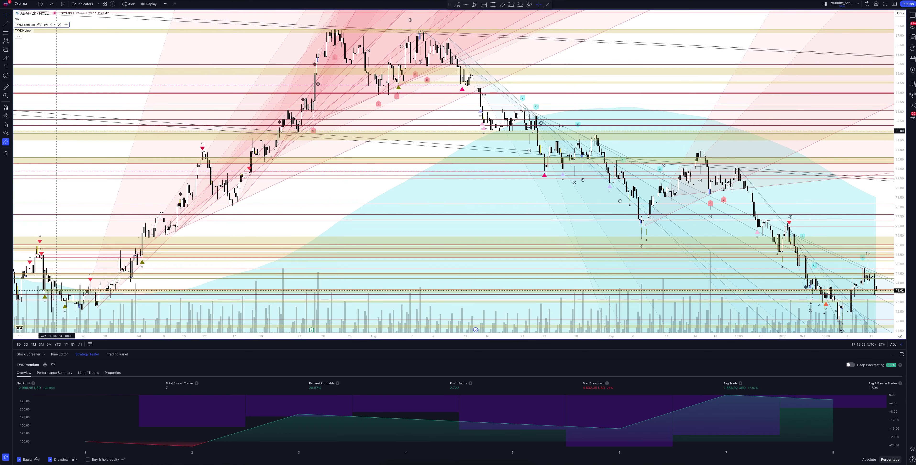
{"action": "left_click", "coordinate": [51, 4]}
{"action": "left_click", "coordinate": [56, 139]}
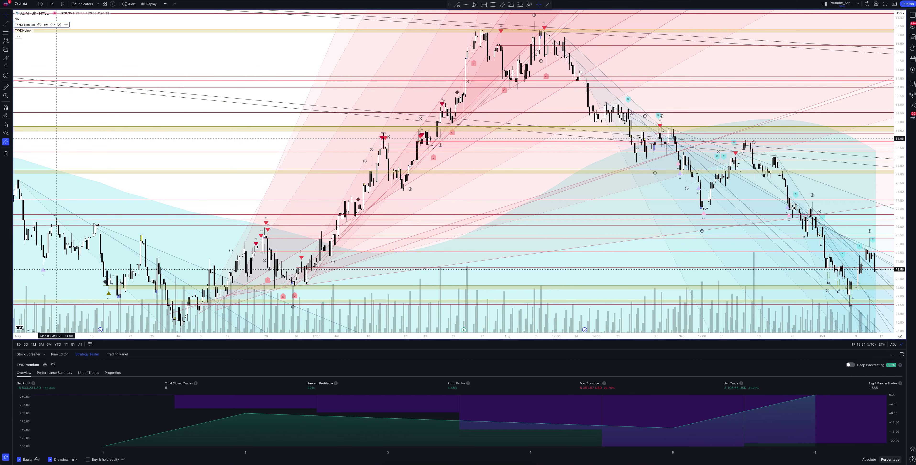
Step: Change the ADM chart interval from 3 hours to 4 hours
{"action": "left_click", "coordinate": [51, 4]}
{"action": "left_click", "coordinate": [56, 146]}
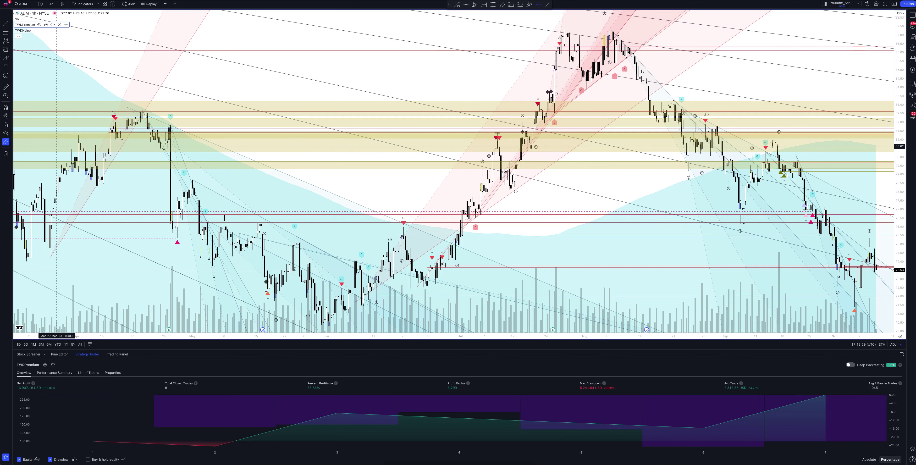
{"action": "left_click", "coordinate": [52, 4]}
Step: Set the ADM chart to 5 hours, giving 4 closed trades, 50% profitable
{"action": "left_click", "coordinate": [56, 154]}
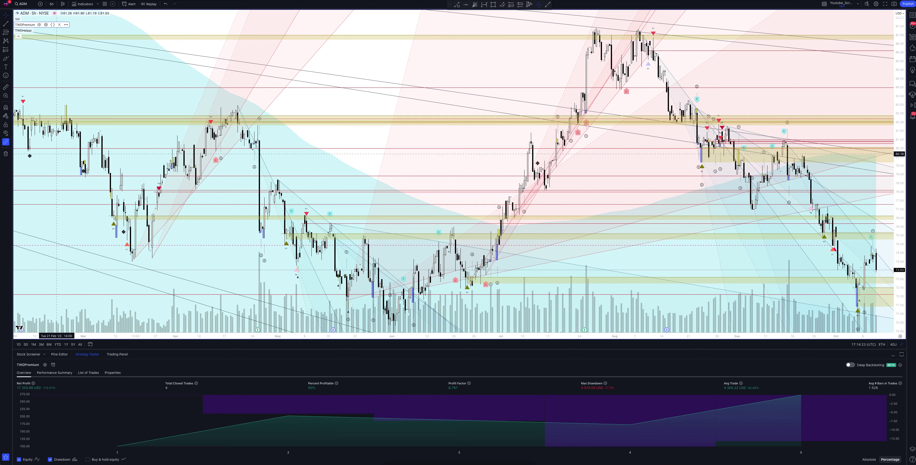
{"action": "left_click", "coordinate": [52, 4]}
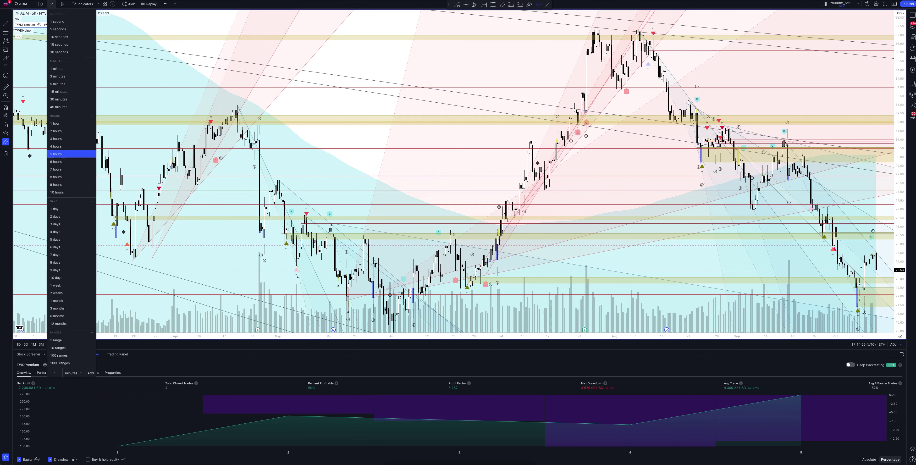
Step: Switch the ADM chart to 6 hours, where TWOPremium shows 6 closed trades, 33.33% profitable
{"action": "left_click", "coordinate": [55, 161]}
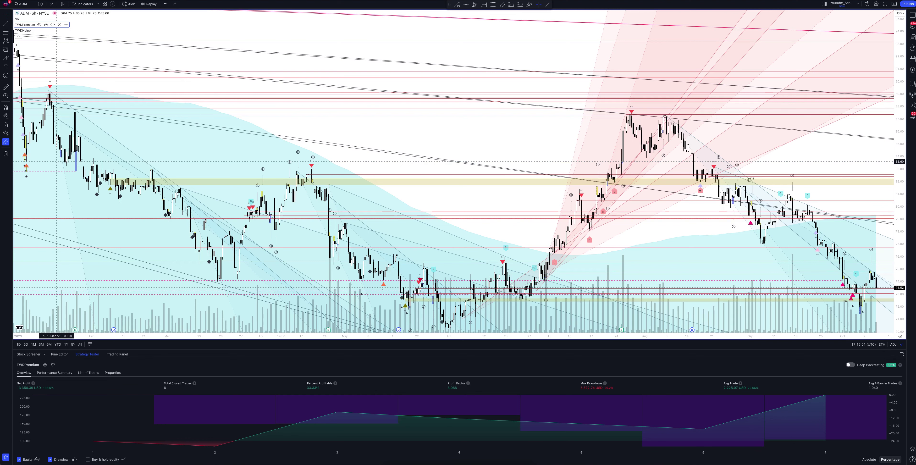
{"action": "left_click", "coordinate": [52, 3]}
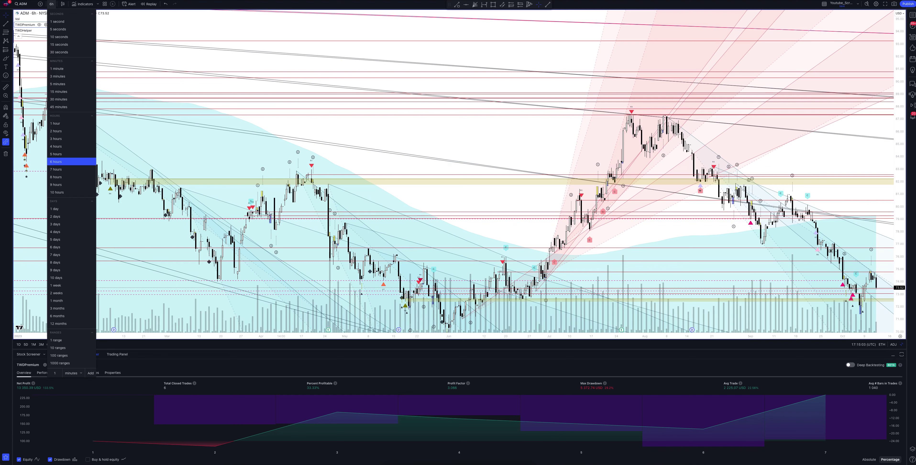
Step: Put the ADM chart on 7 hours so the TWOPremium backtest recalculates to 6 closed trades
{"action": "left_click", "coordinate": [56, 169]}
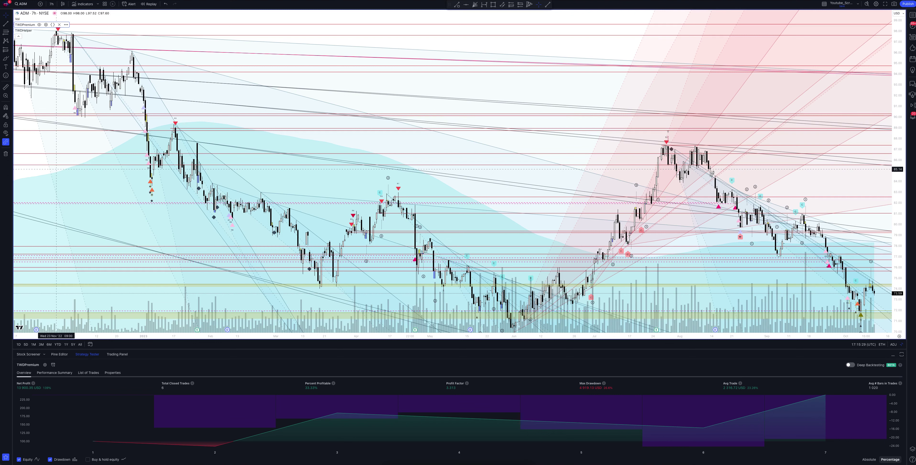
{"action": "left_click", "coordinate": [51, 3]}
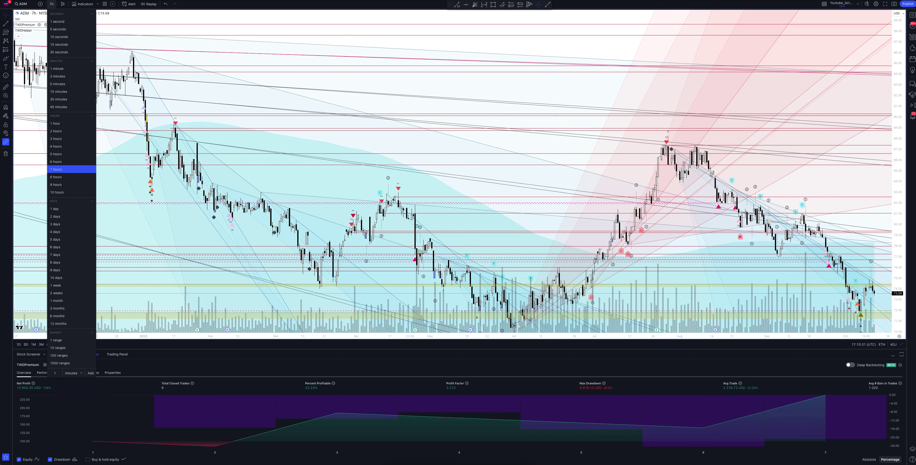
Step: Show ADM on the 8-hour interval, then return it to 1 hour with TWOPremium overlays redrawn
{"action": "left_click", "coordinate": [56, 177]}
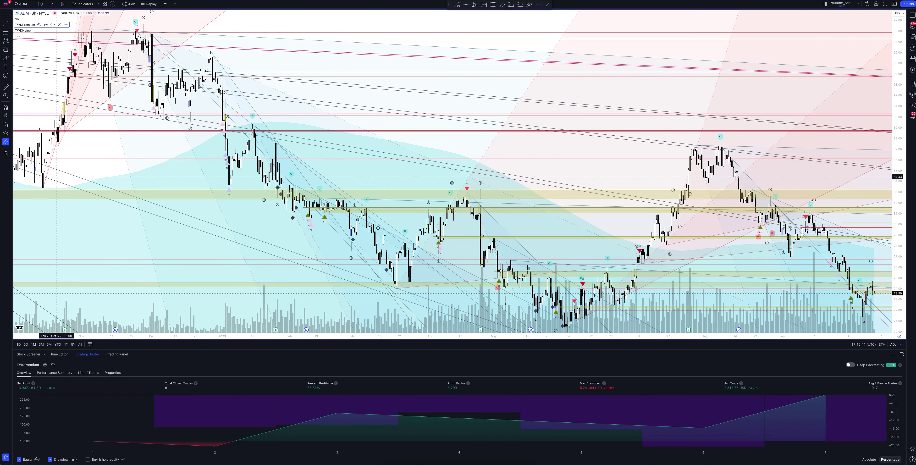
{"action": "left_click", "coordinate": [52, 4]}
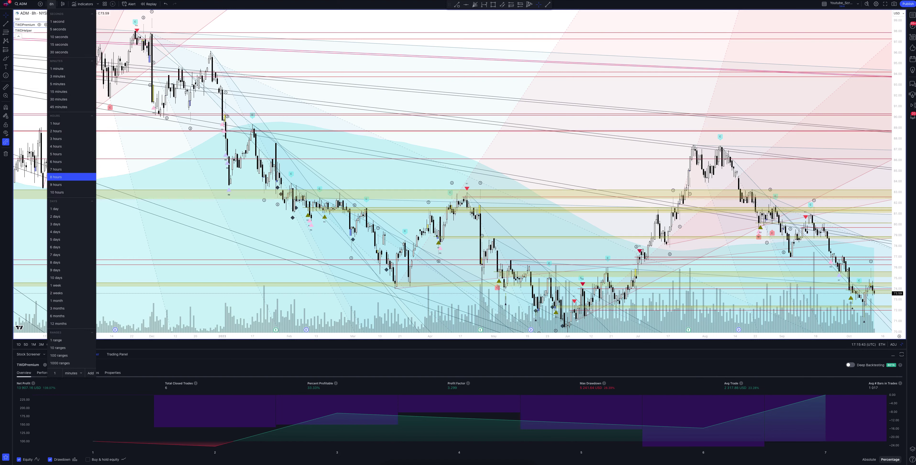
{"action": "left_click", "coordinate": [54, 124]}
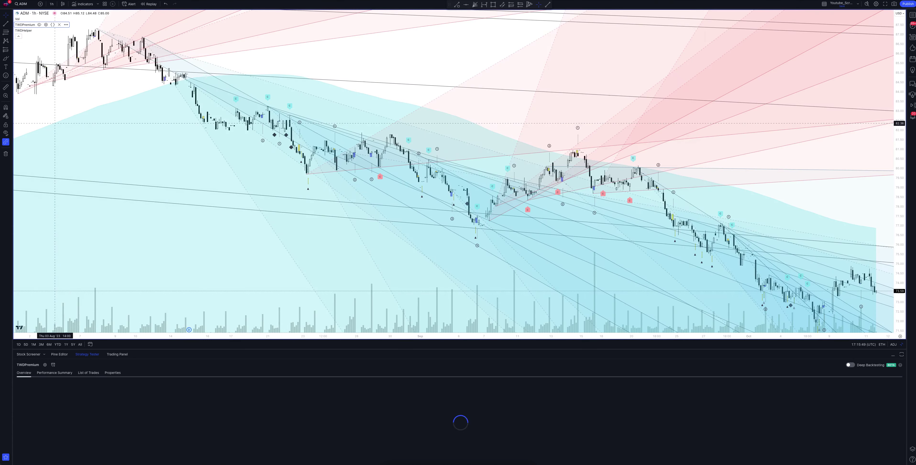
Step: Restore the eight-chart ADM grid spanning 4h, 1D, 1W, 1M and 1h timeframes
{"action": "left_click", "coordinate": [902, 345]}
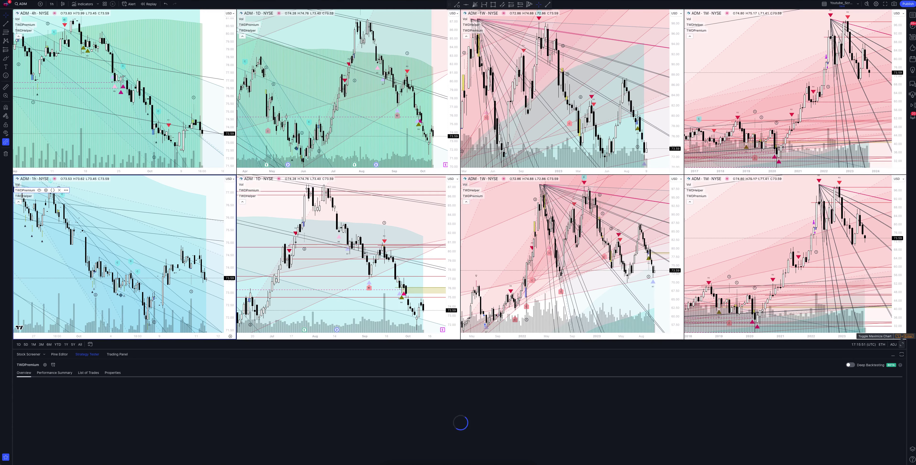